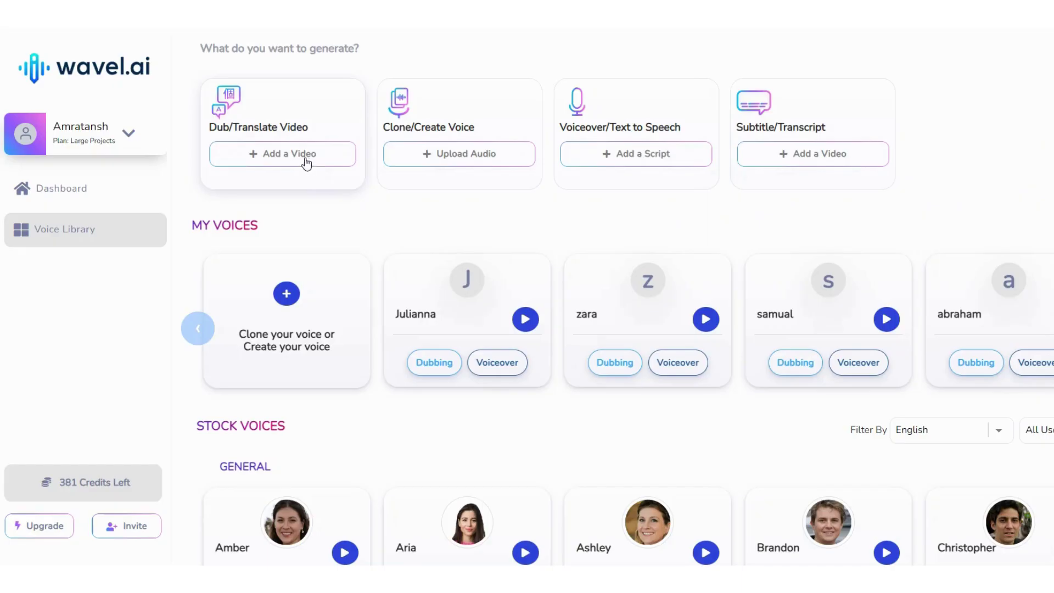
Step: Start a new video dubbing job from Spanish into English with a female speaker
click(306, 160)
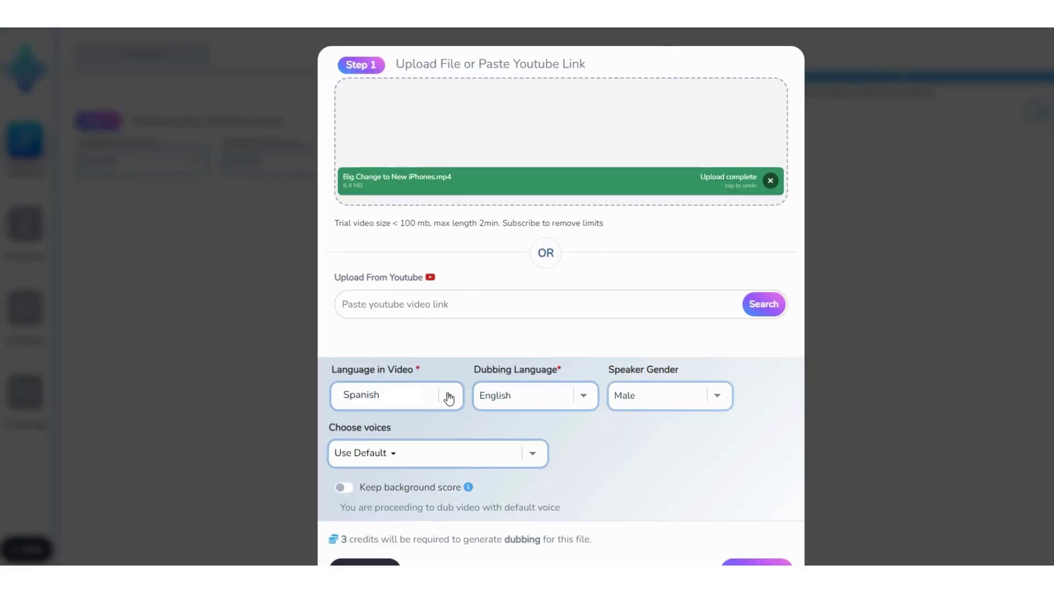
click(448, 395)
click(368, 132)
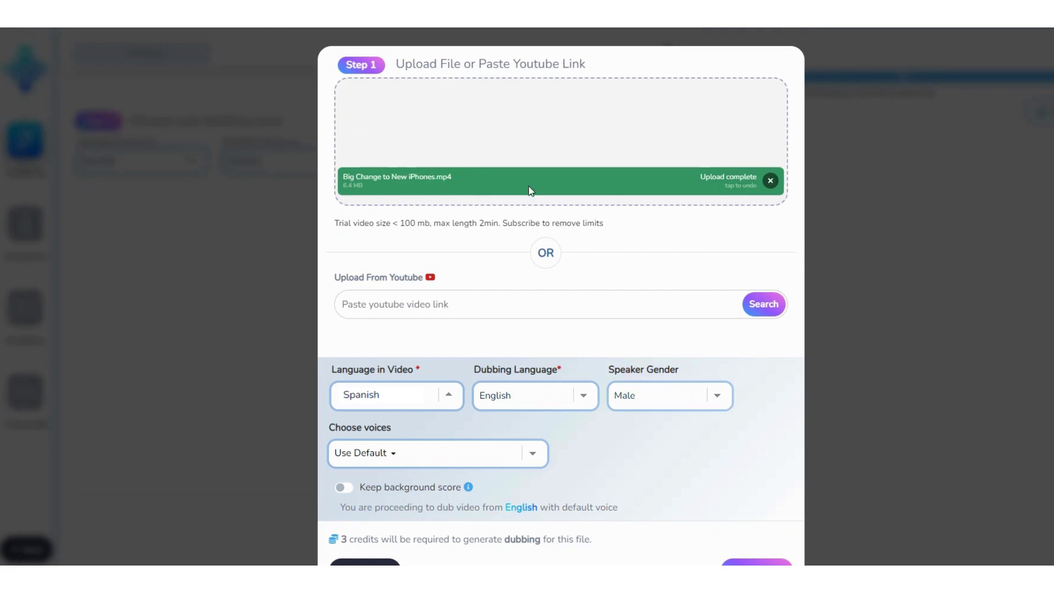
click(555, 402)
click(514, 280)
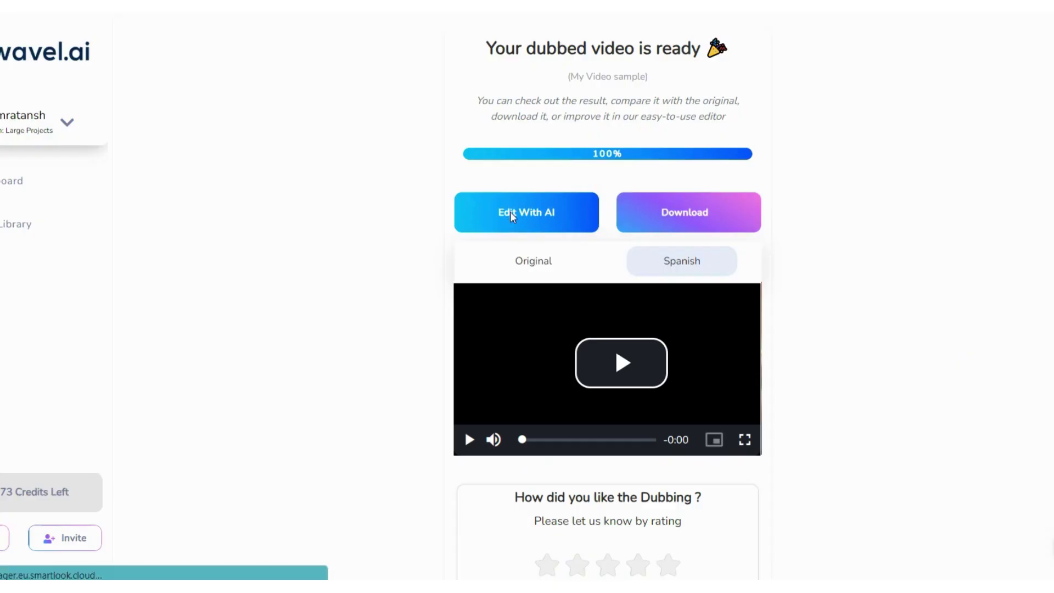
Step: Open the dubbed transcript editor, then choose Download Dubbed Voice from the download options
click(511, 216)
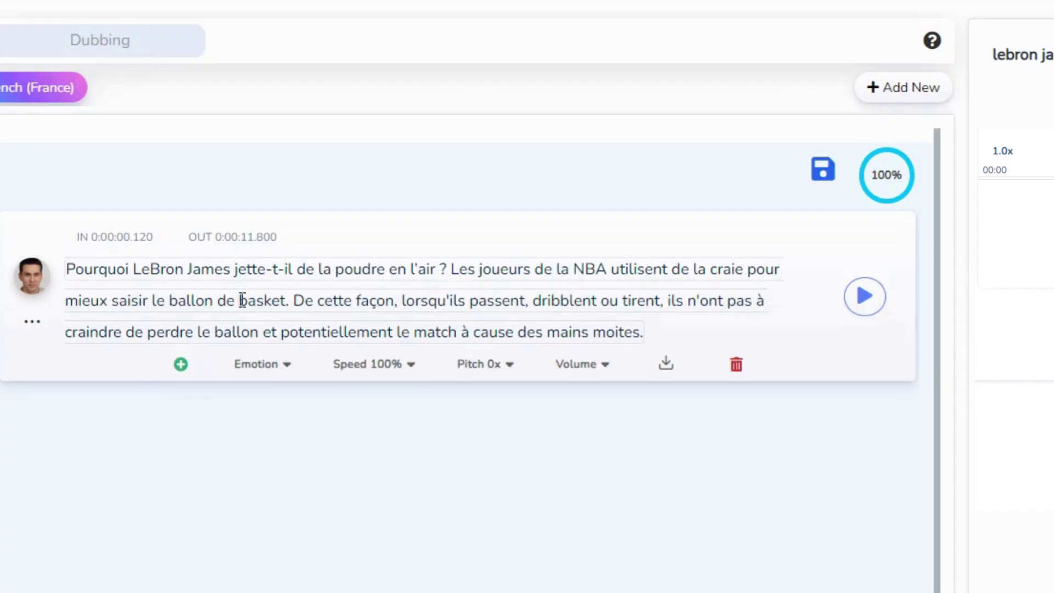
click(384, 369)
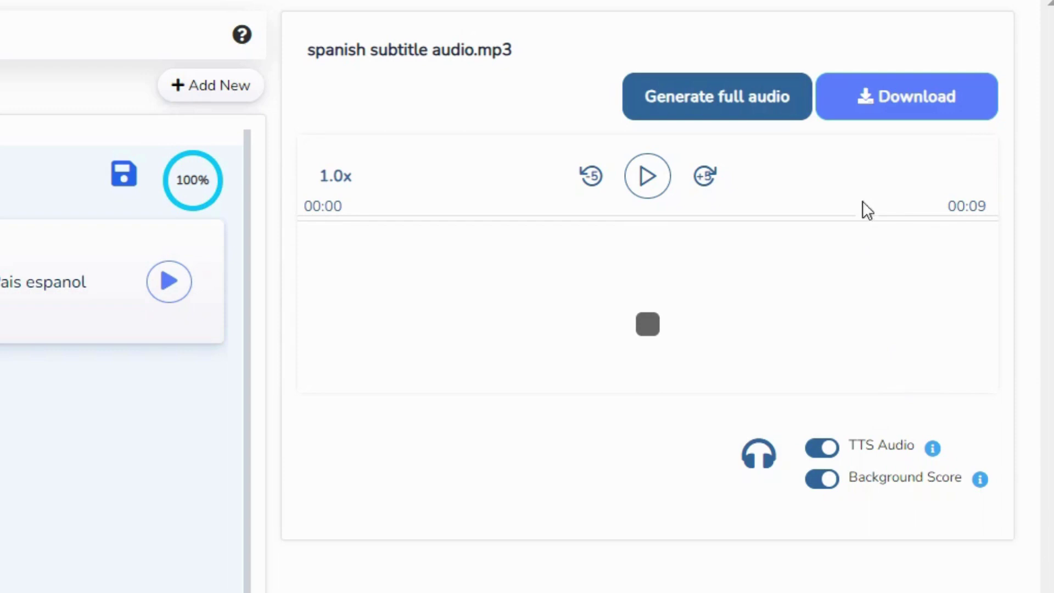
click(868, 92)
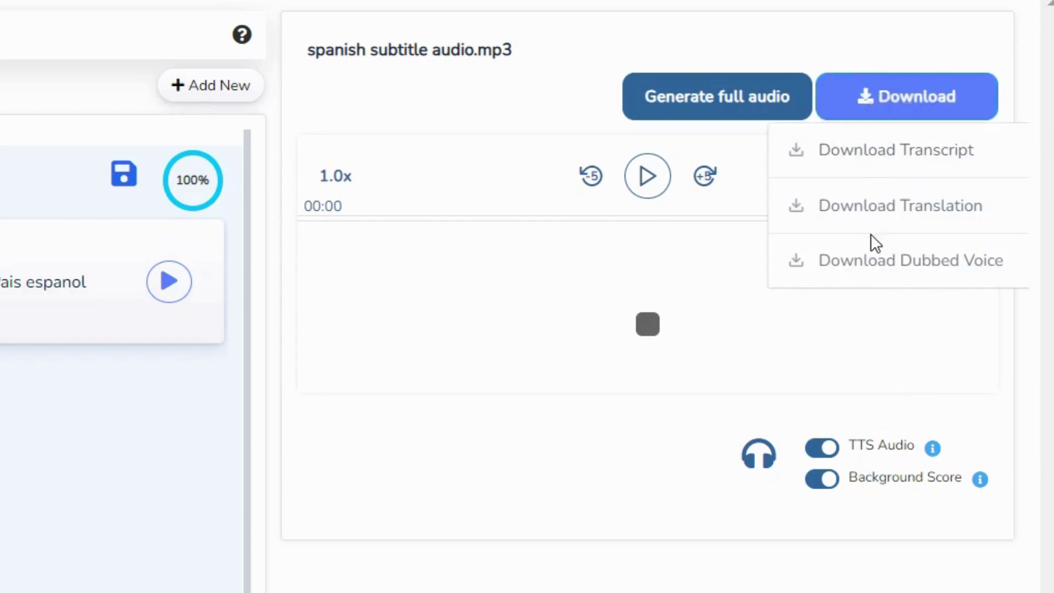
click(867, 260)
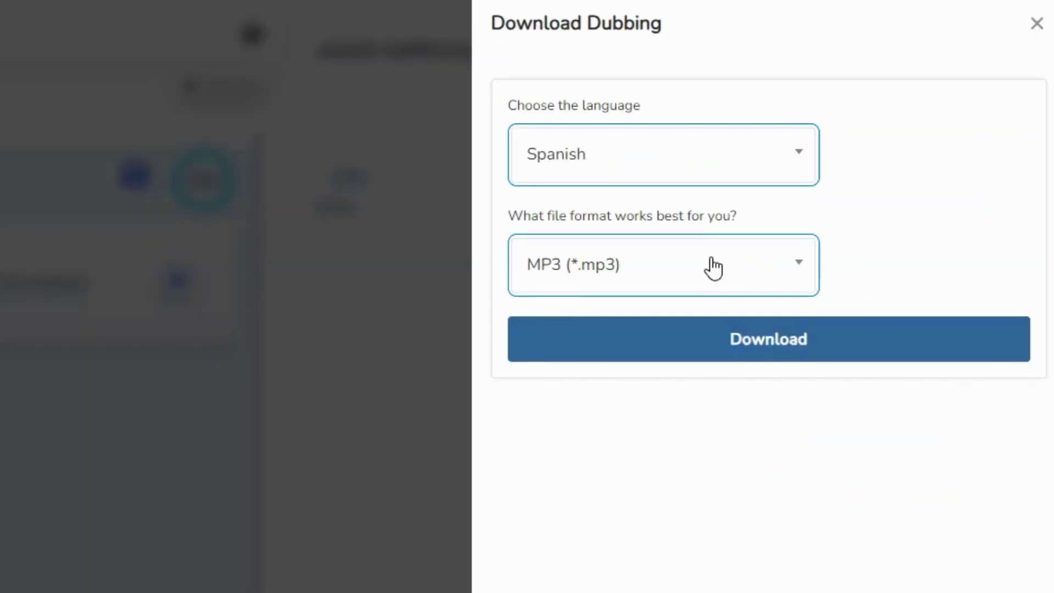